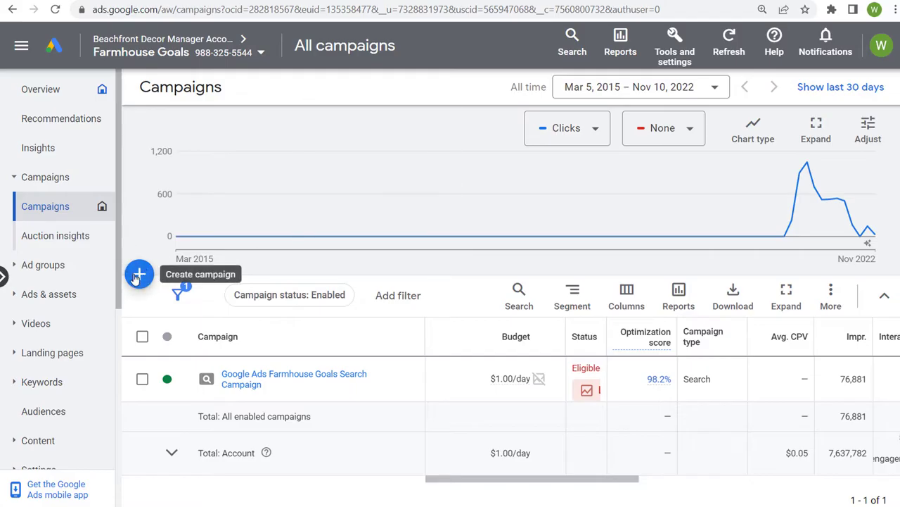
# Step: Glance at the new-campaign options, then open the Farmhouse Goals search campaign
pyautogui.click(140, 282)
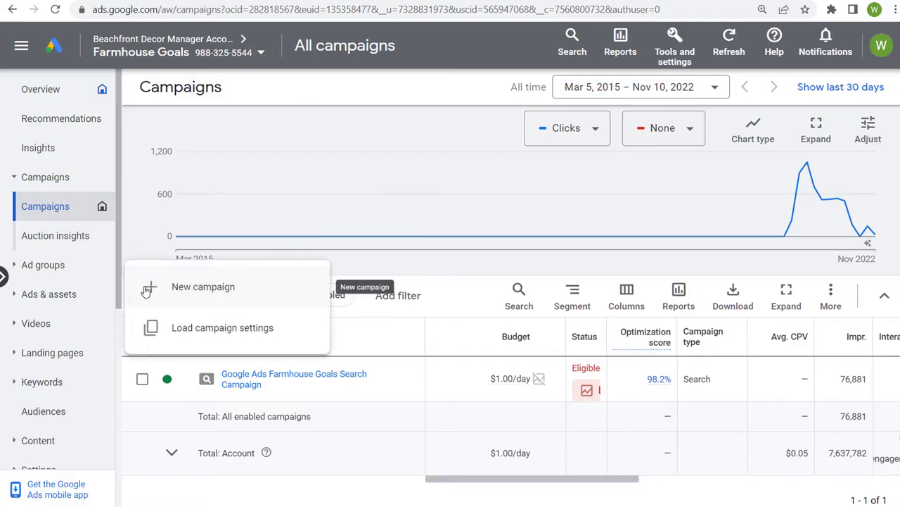
pyautogui.click(399, 433)
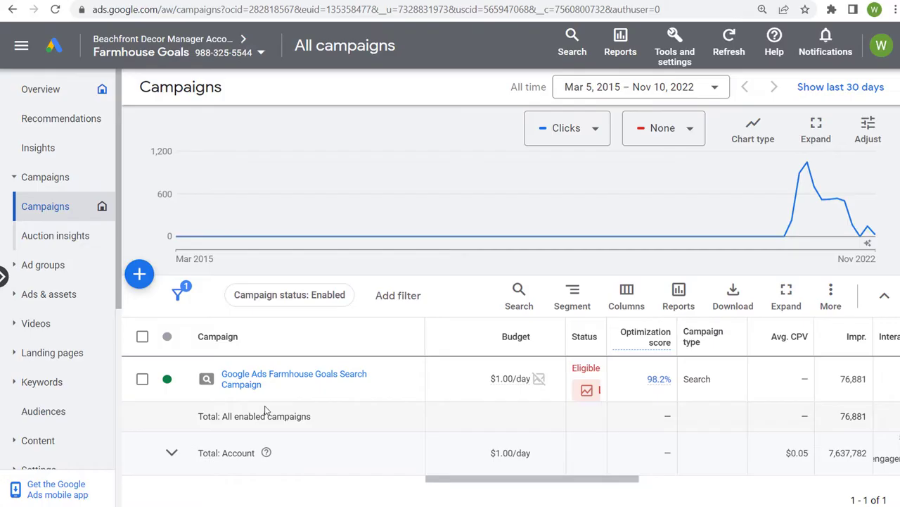
pyautogui.click(248, 384)
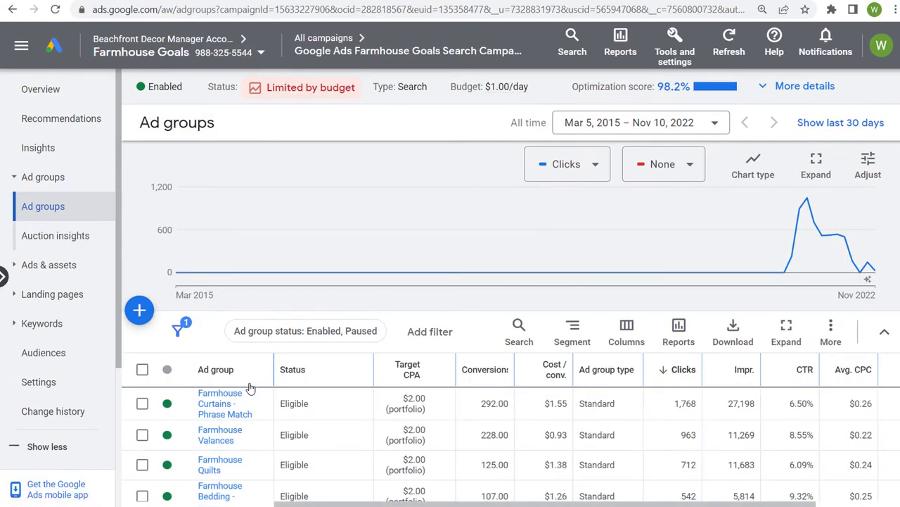
# Step: Open the campaign's Bidding settings and focus the $2.00 Target CPA field
pyautogui.click(60, 383)
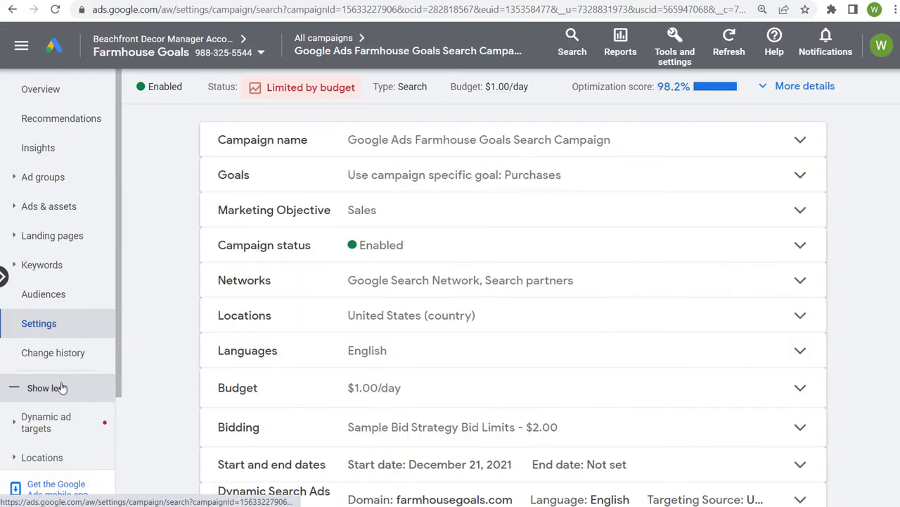
pyautogui.click(595, 430)
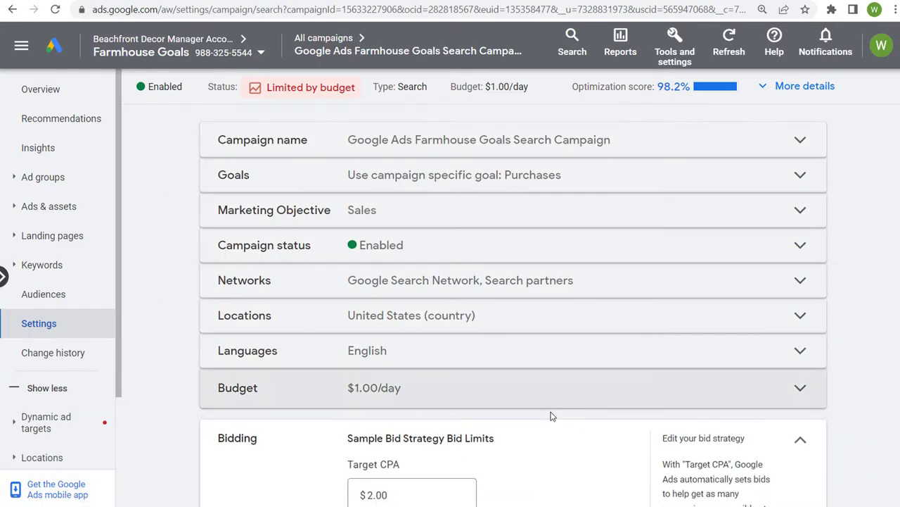
pyautogui.scroll(-3, 552, 416)
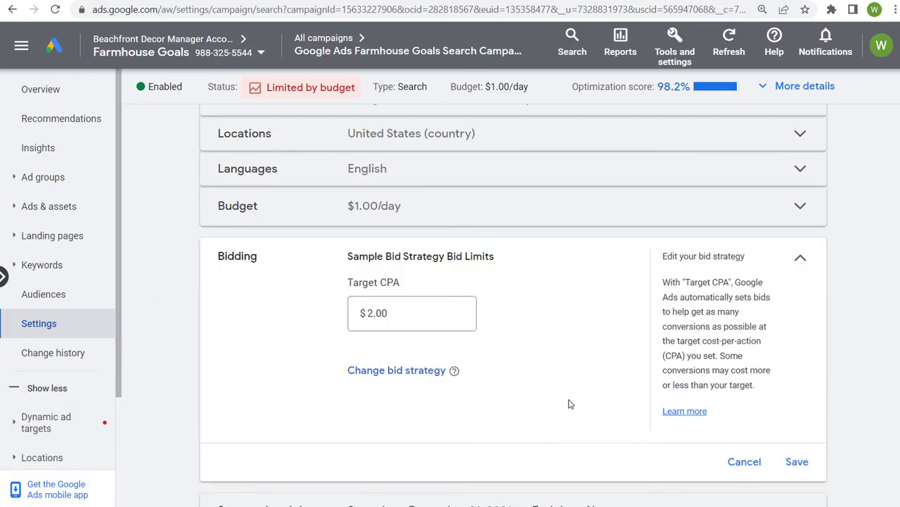
pyautogui.click(364, 314)
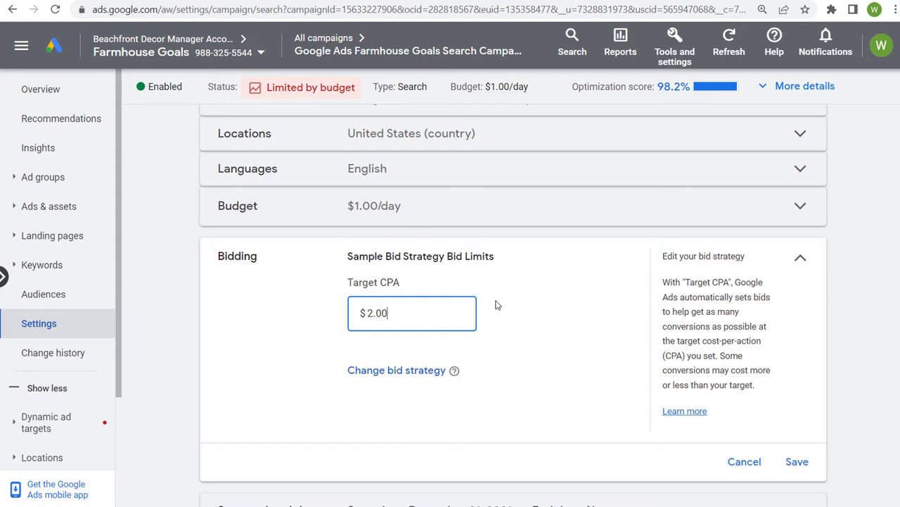
# Step: Close Bidding without saving and reopen the search campaign from All campaigns
pyautogui.click(744, 461)
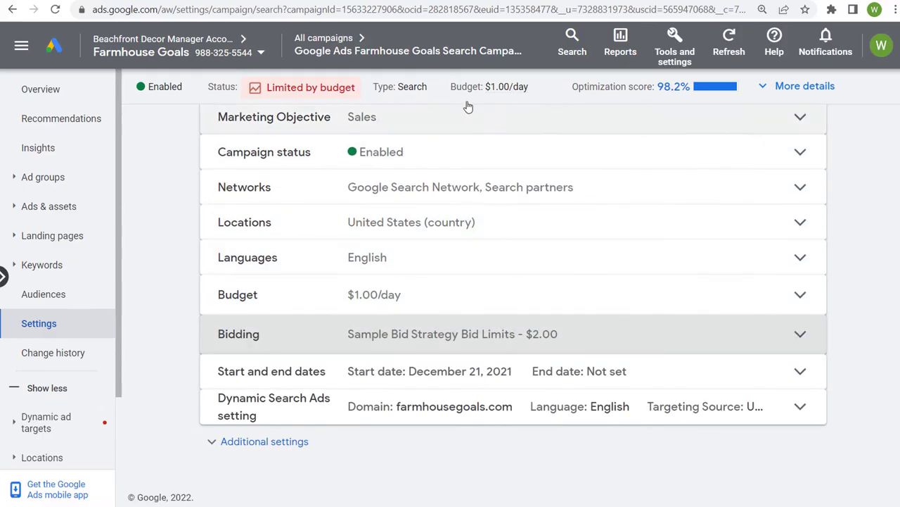
pyautogui.click(324, 39)
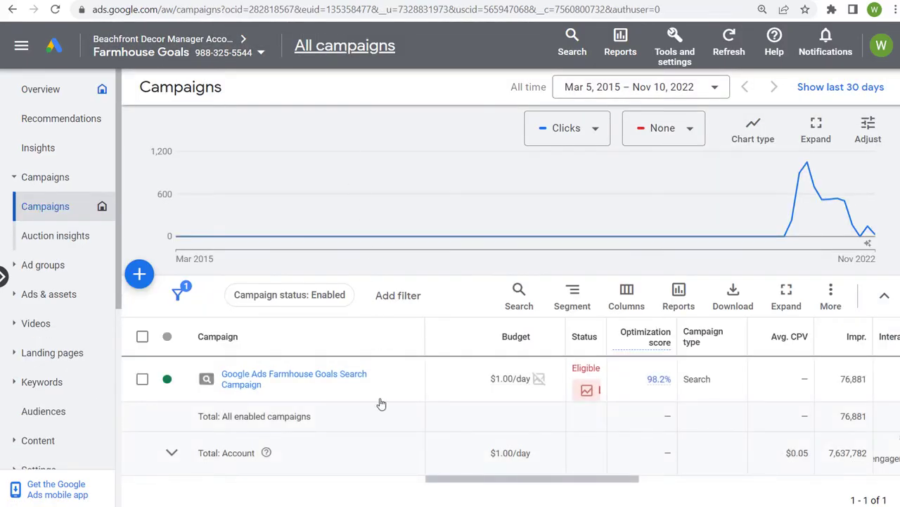
pyautogui.click(245, 380)
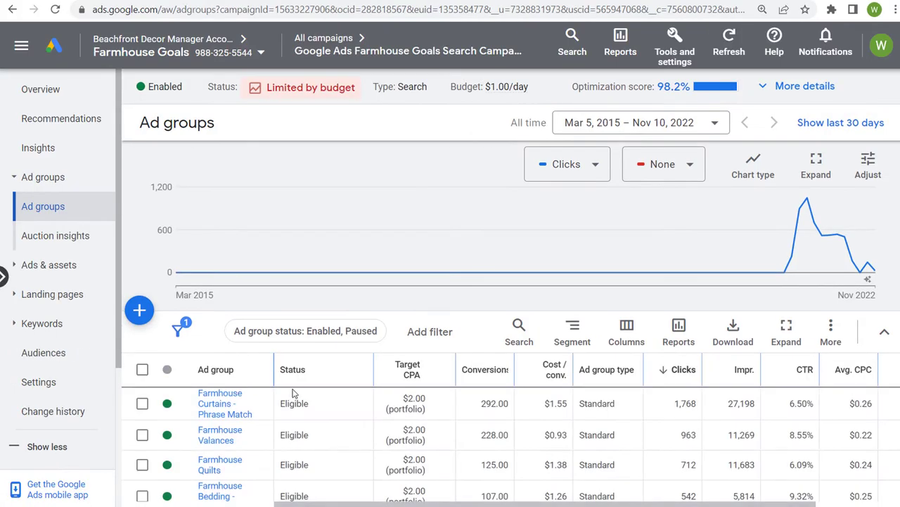
# Step: Widen the Ad group column so each ad group name fits on one line
pyautogui.scroll(-2, 464, 394)
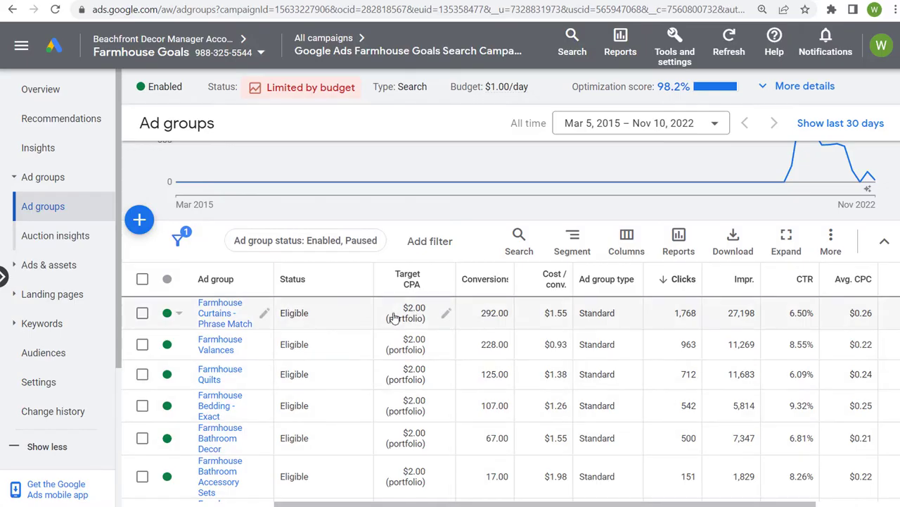
pyautogui.scroll(-4, 386, 438)
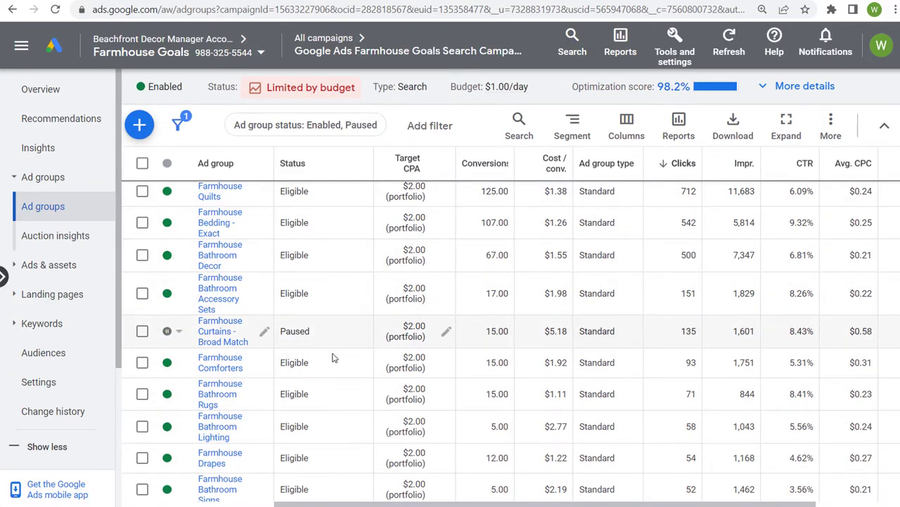
pyautogui.moveTo(273, 162); pyautogui.dragTo(367, 164)
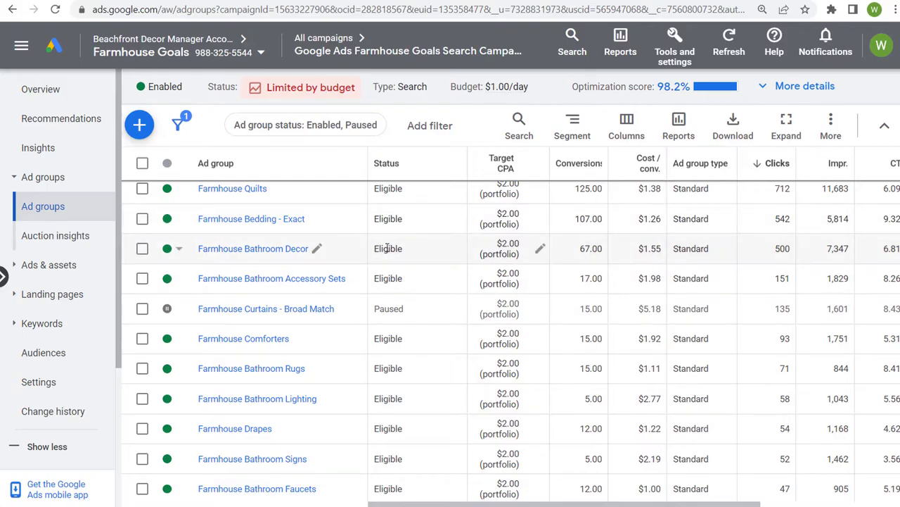
pyautogui.scroll(3, 386, 247)
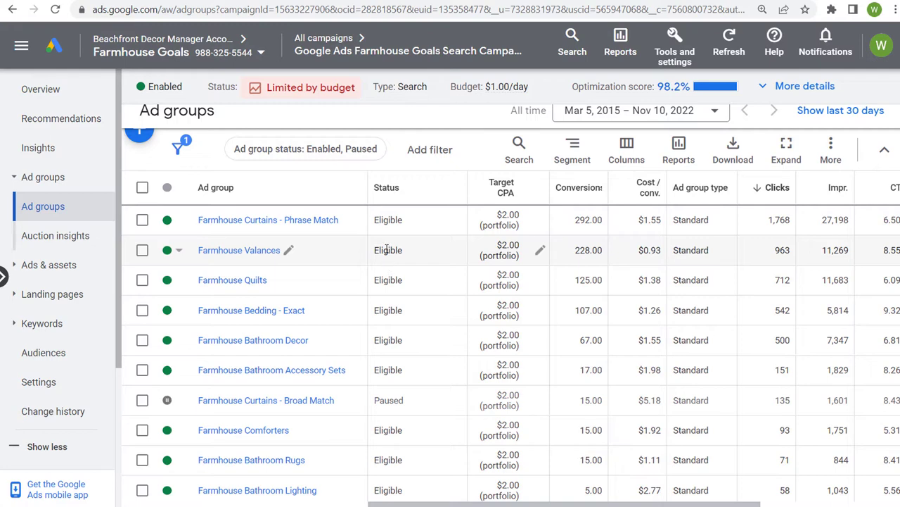
# Step: Review the Farmhouse Curtains - Phrase Match search terms and total, then return to its keywords
pyautogui.click(218, 222)
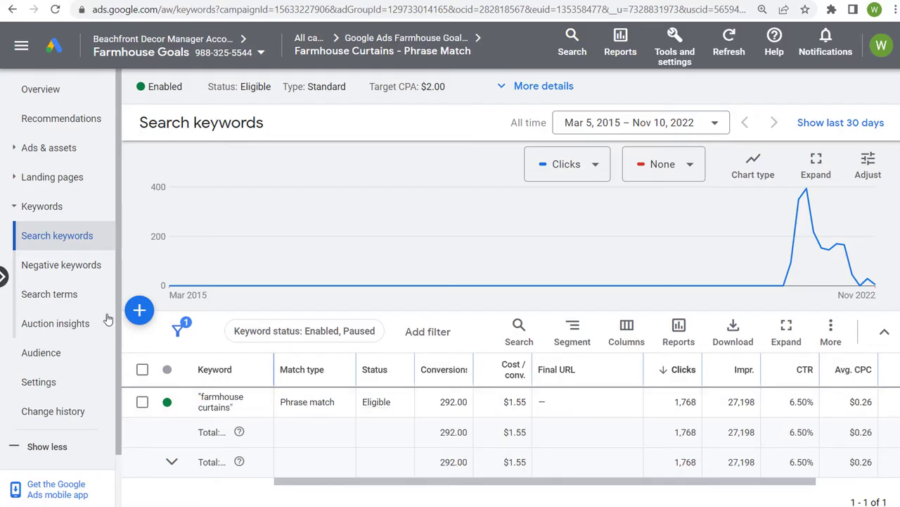
pyautogui.click(65, 299)
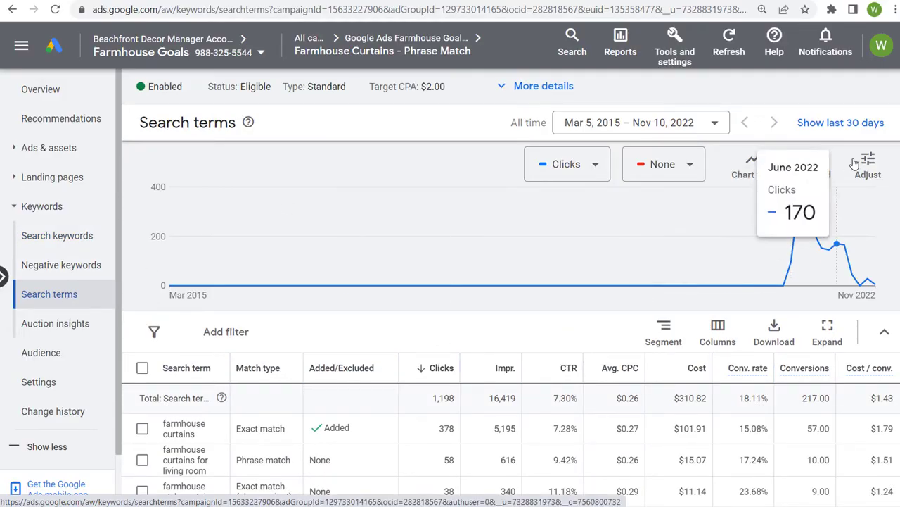
pyautogui.scroll(-7, 854, 163)
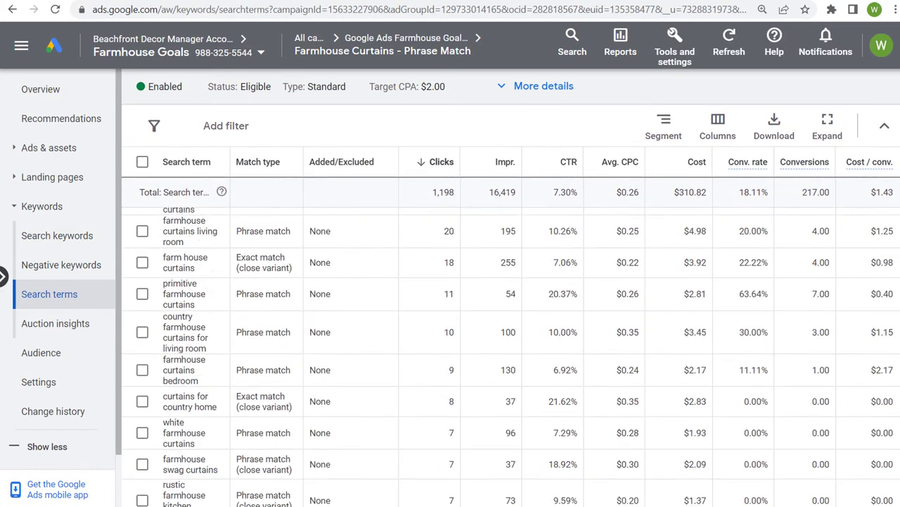
pyautogui.scroll(-10, 699, 443)
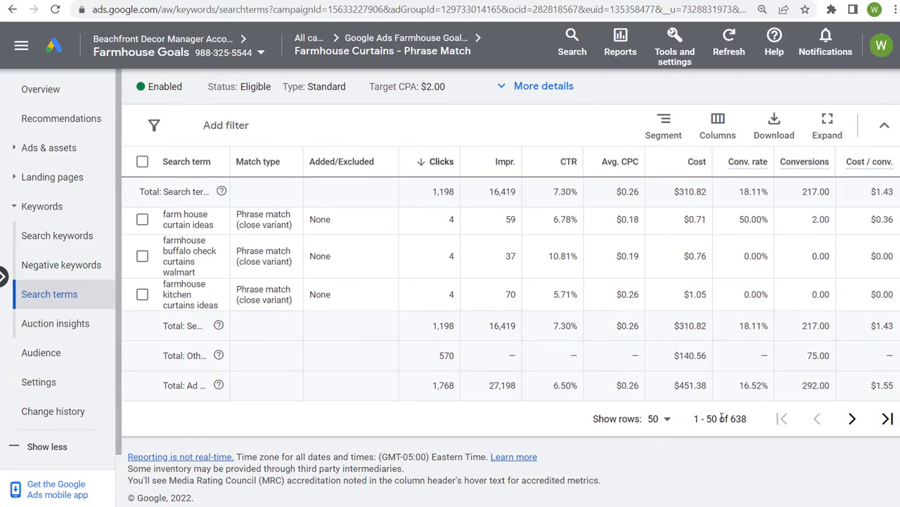
pyautogui.moveTo(748, 419); pyautogui.dragTo(735, 419)
pyautogui.click(57, 236)
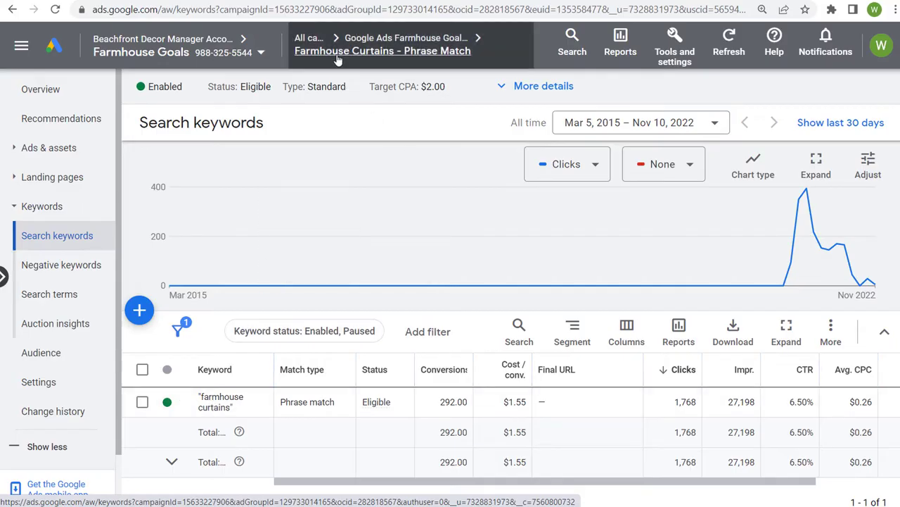
# Step: List the ad group's ads, check the first ad's ad strength, and edit that ad
pyautogui.moveTo(337, 62)
pyautogui.click(53, 150)
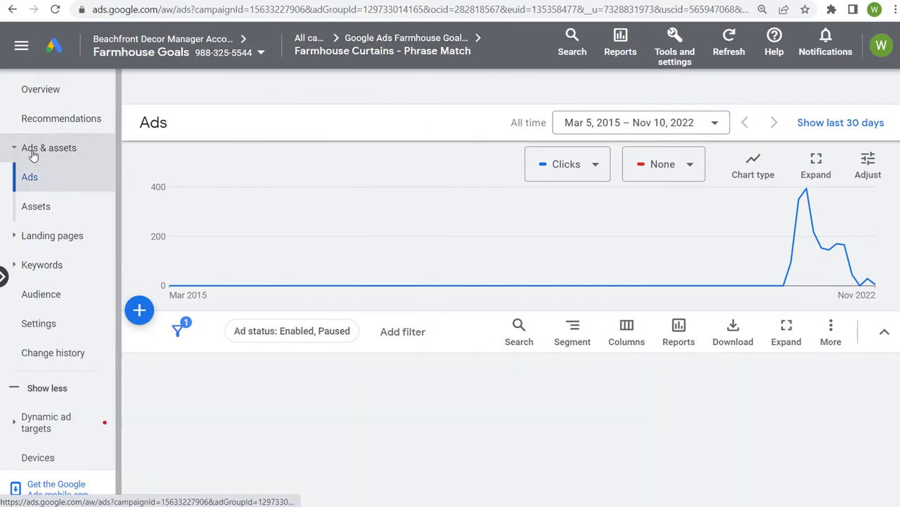
pyautogui.scroll(-2, 556, 362)
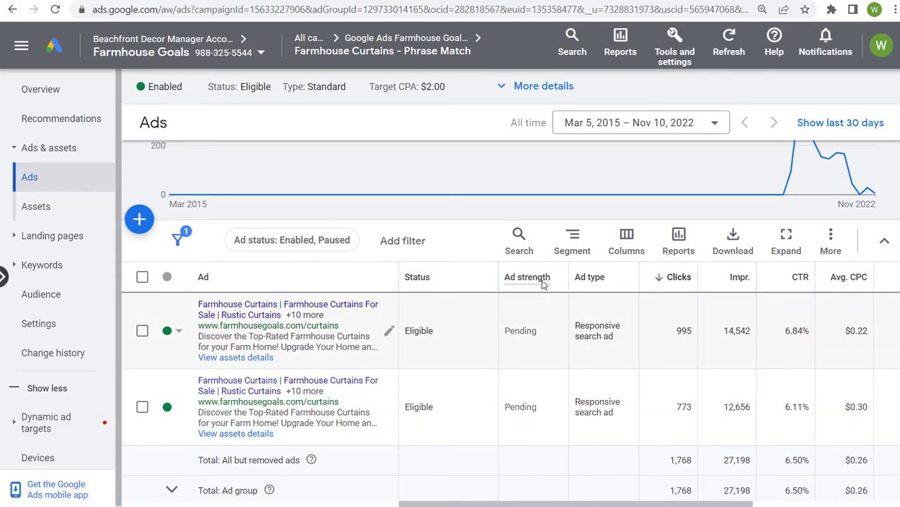
pyautogui.moveTo(544, 334); pyautogui.dragTo(504, 329)
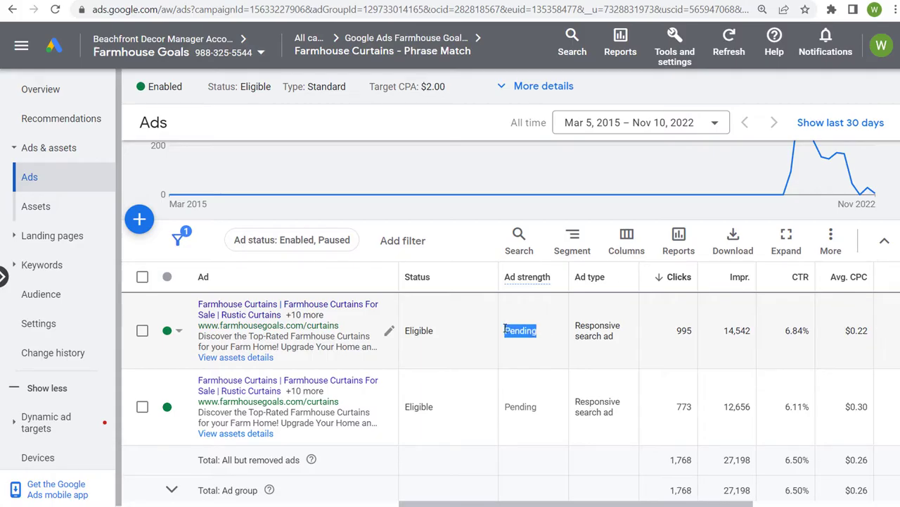
pyautogui.click(546, 333)
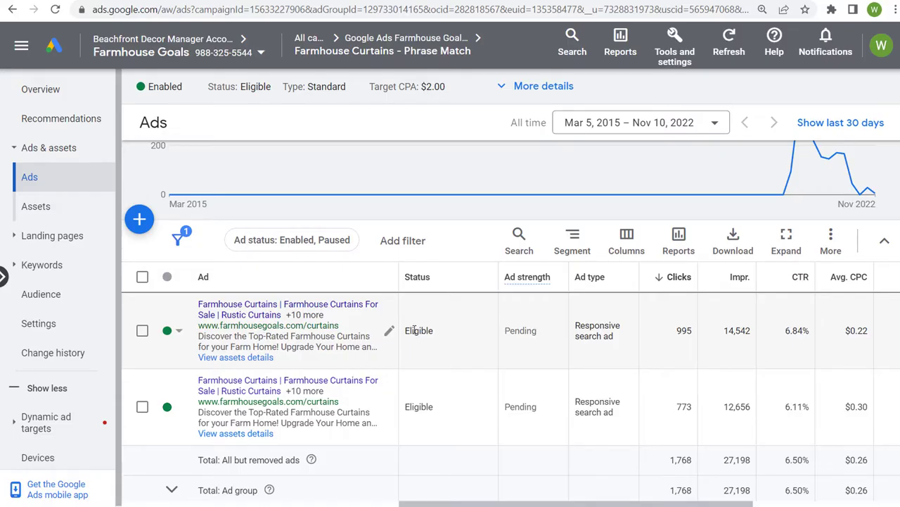
pyautogui.click(391, 335)
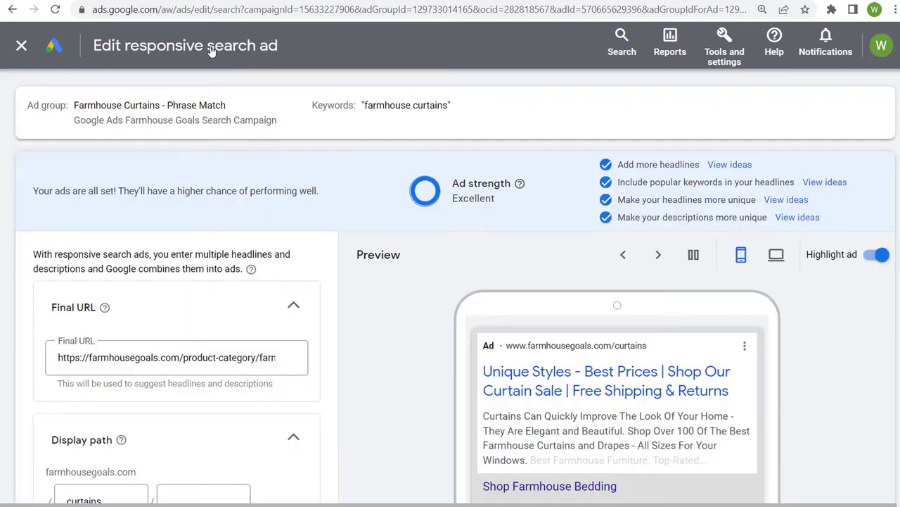
# Step: Inspect the ad's farmhouse-curtains category Final URL by highlighting its text
pyautogui.moveTo(146, 357); pyautogui.dragTo(285, 359)
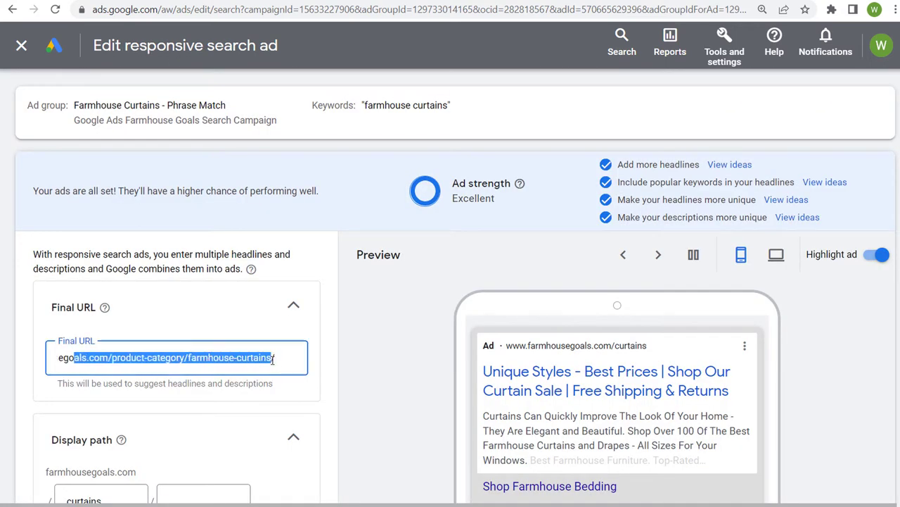
pyautogui.click(238, 359)
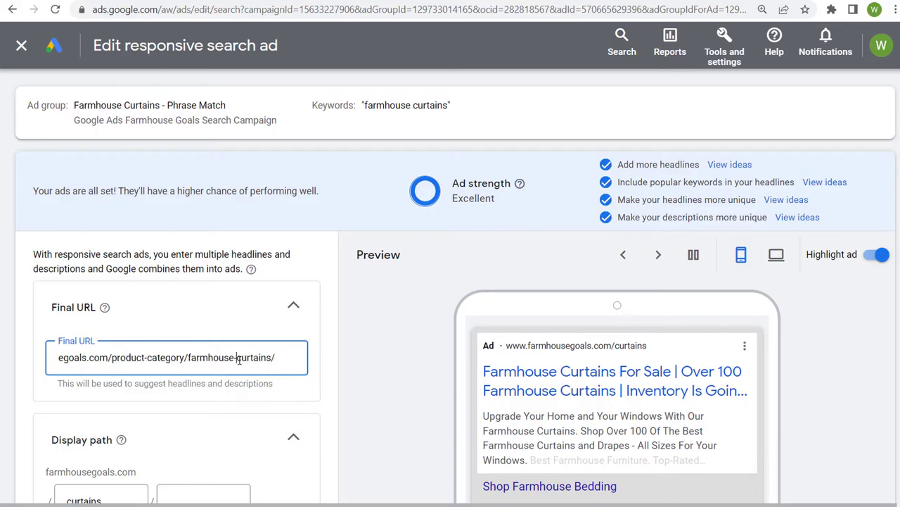
pyautogui.moveTo(265, 359); pyautogui.dragTo(64, 360)
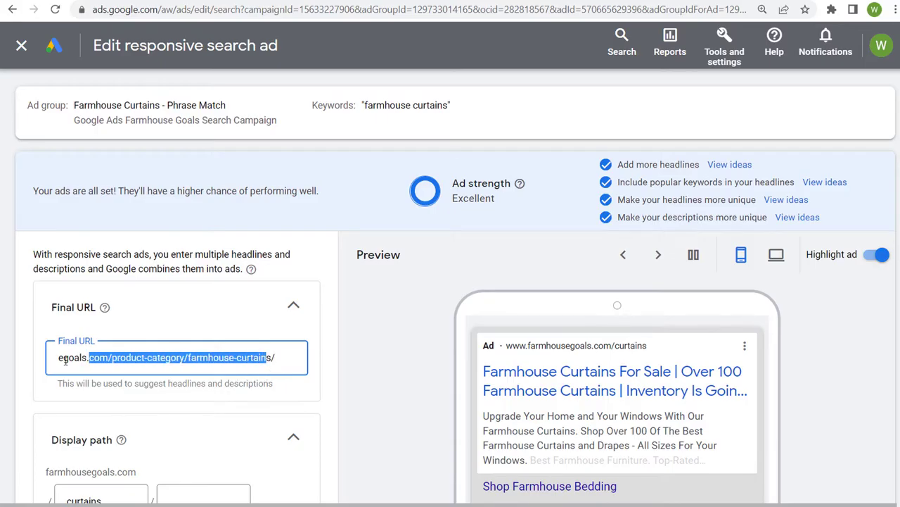
pyautogui.click(154, 356)
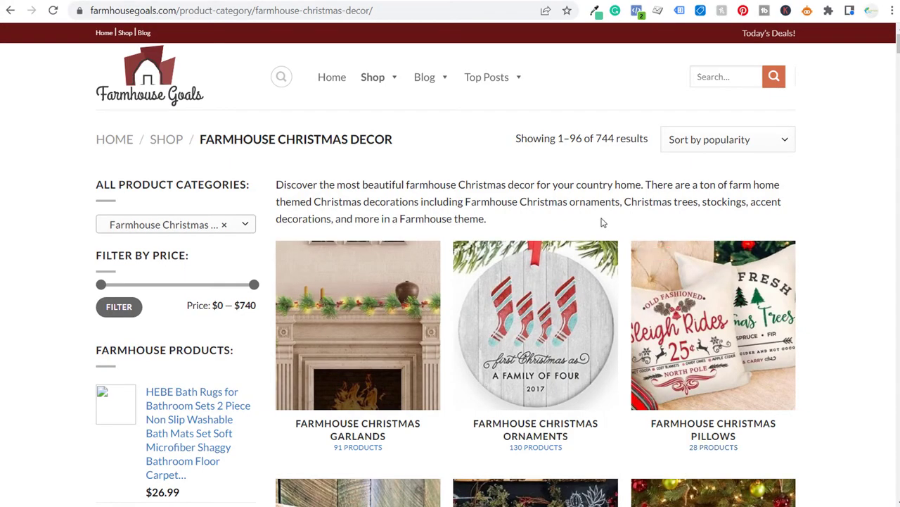
# Step: Highlight the Farmhouse Christmas Decor page title and scroll through its product categories
pyautogui.moveTo(202, 139); pyautogui.dragTo(430, 145)
pyautogui.click(432, 145)
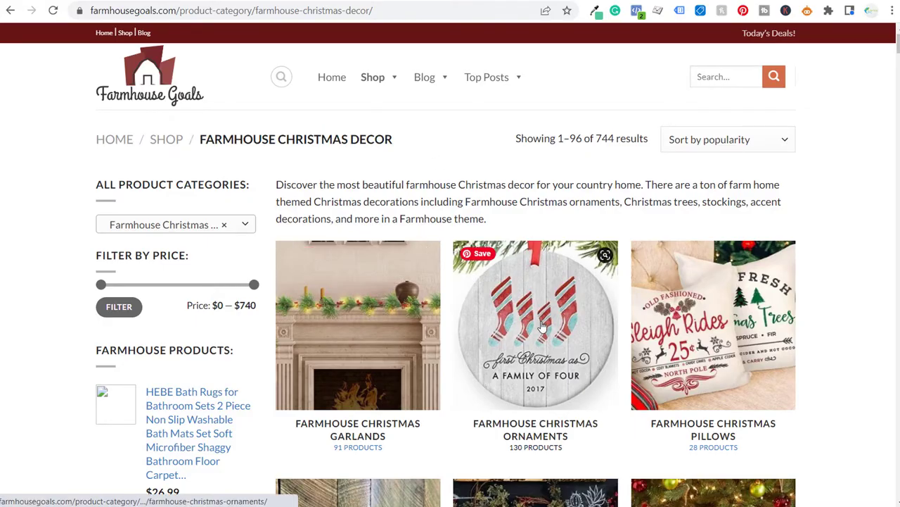
pyautogui.scroll(-2, 552, 327)
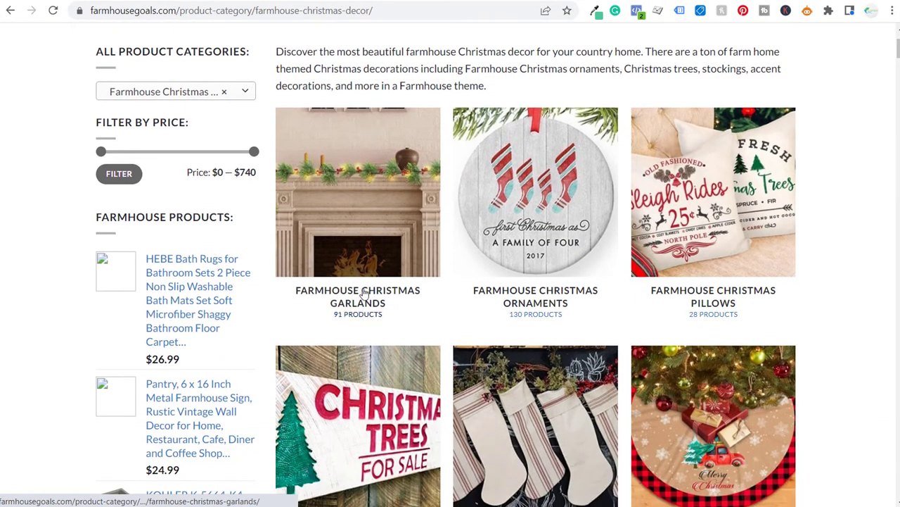
pyautogui.scroll(-1, 470, 441)
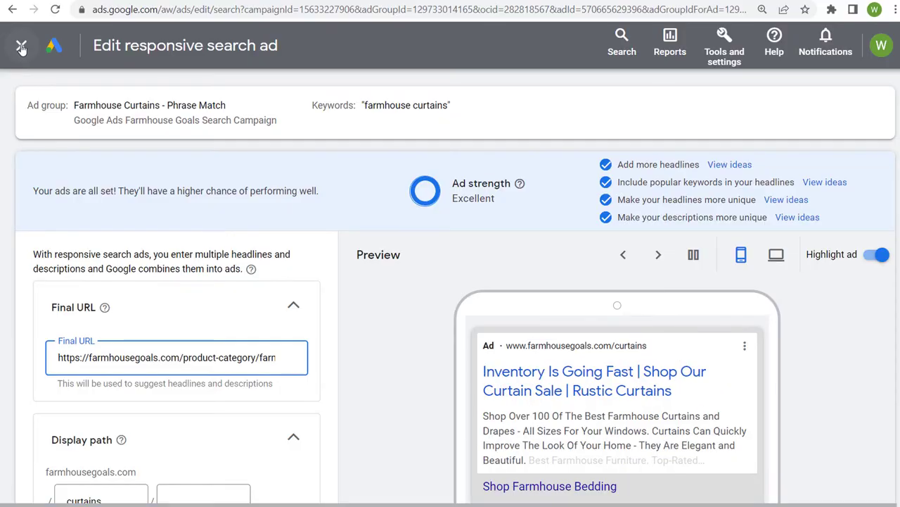
# Step: Close the ad editor and reopen the Google Ads Farmhouse Goals Search Campaign
pyautogui.click(21, 46)
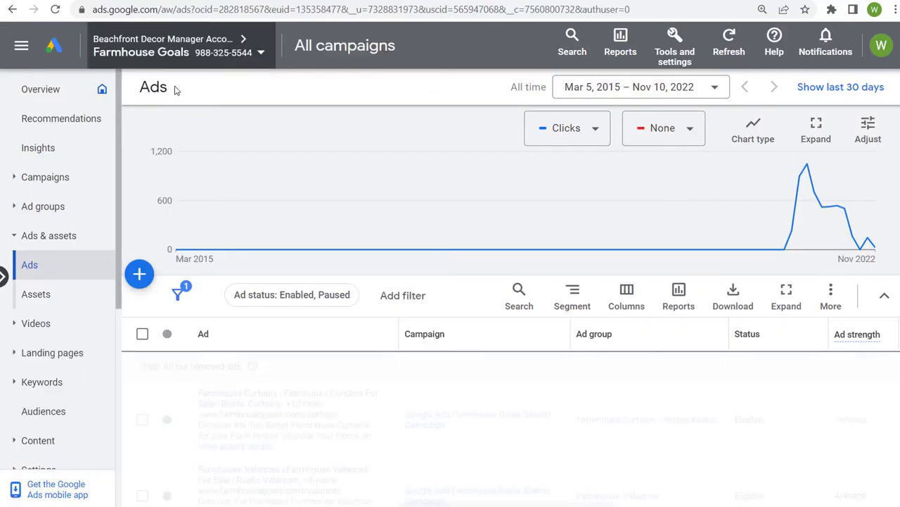
pyautogui.click(45, 208)
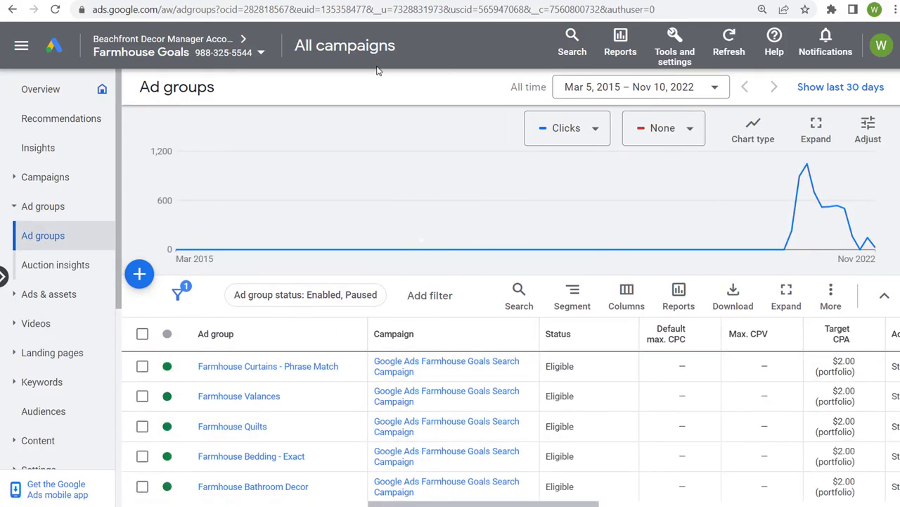
pyautogui.click(445, 372)
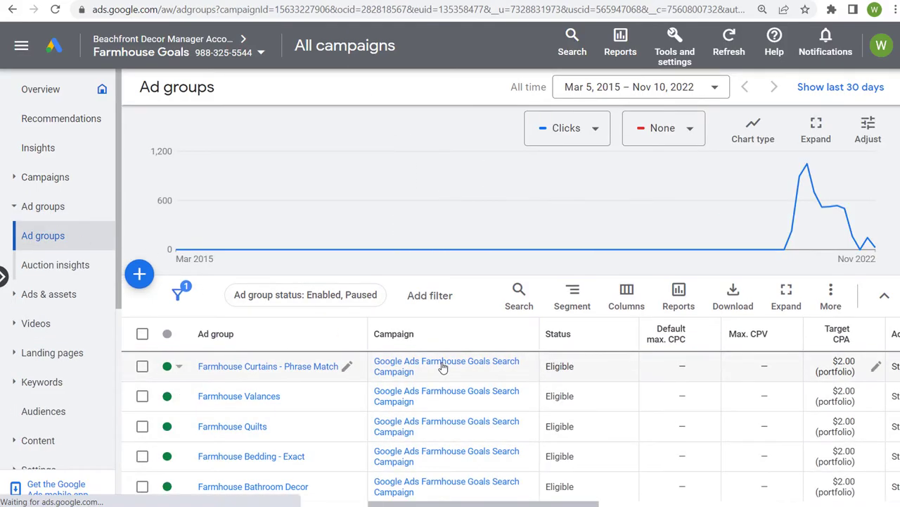
# Step: Scroll through the campaign's ad groups, sorted by clicks
pyautogui.scroll(-1, 352, 349)
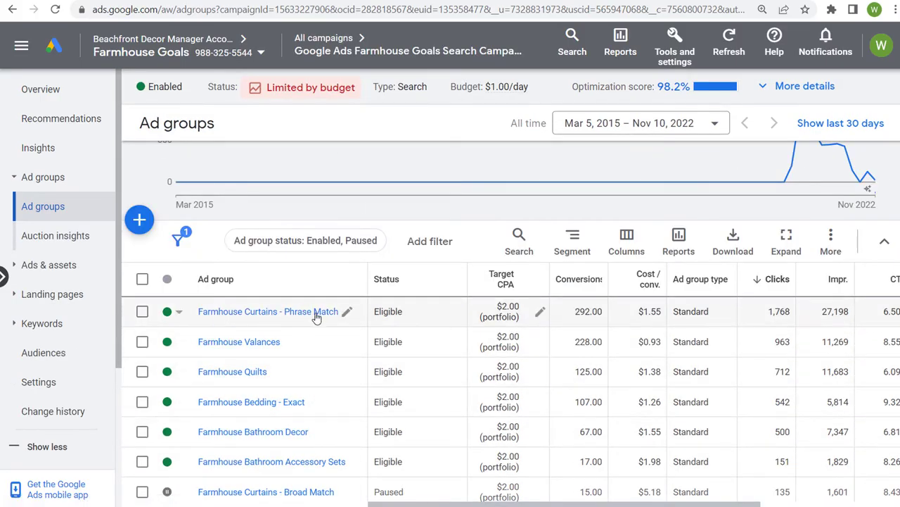
pyautogui.scroll(-1, 415, 422)
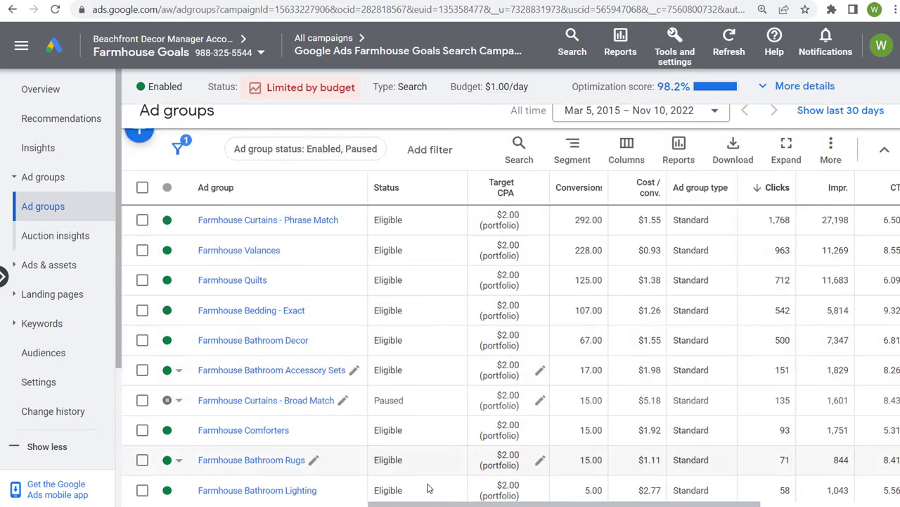
pyautogui.scroll(-1, 394, 397)
pyautogui.scroll(-1, 445, 395)
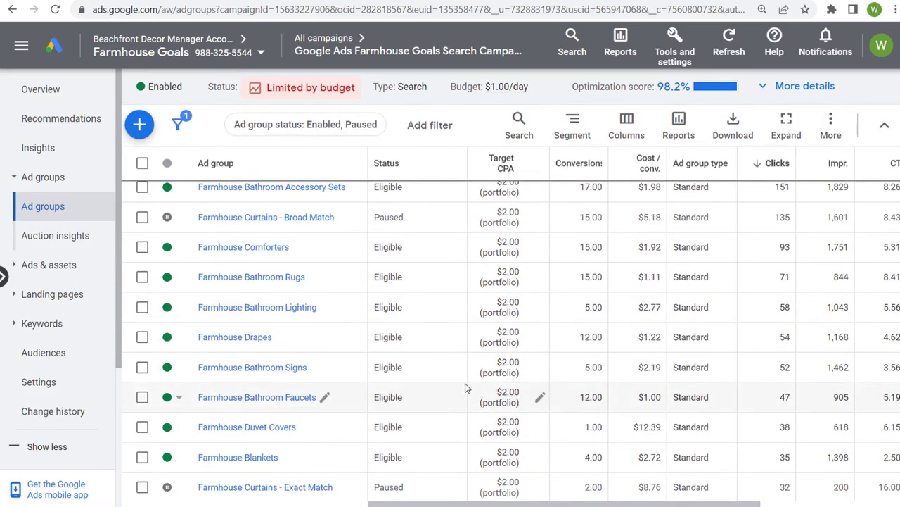
pyautogui.scroll(1, 426, 386)
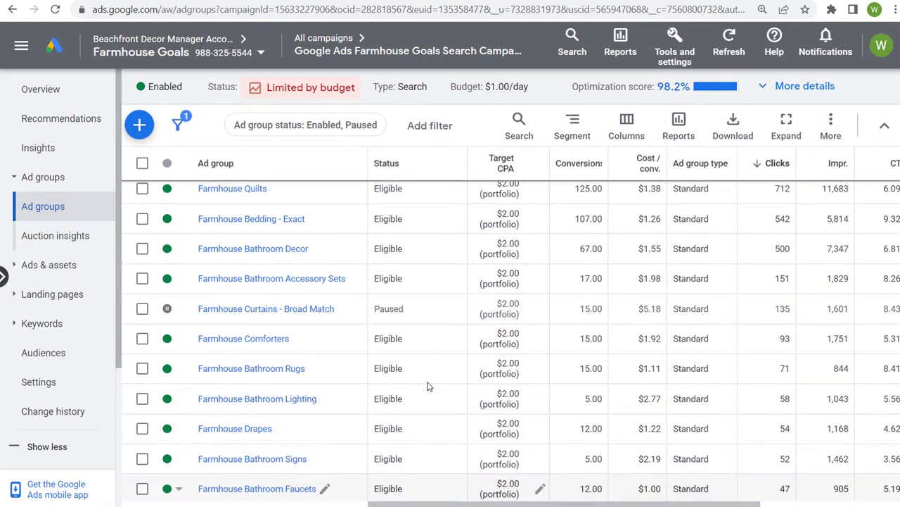
pyautogui.scroll(1, 427, 373)
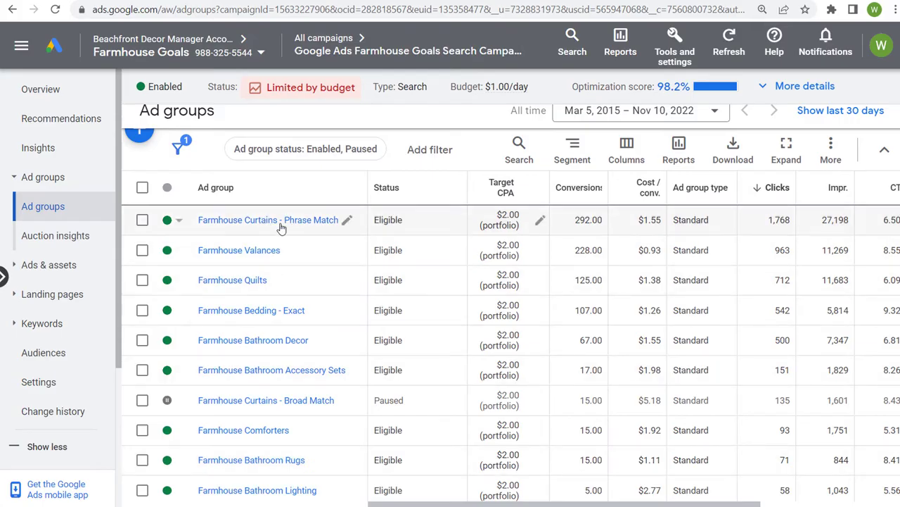